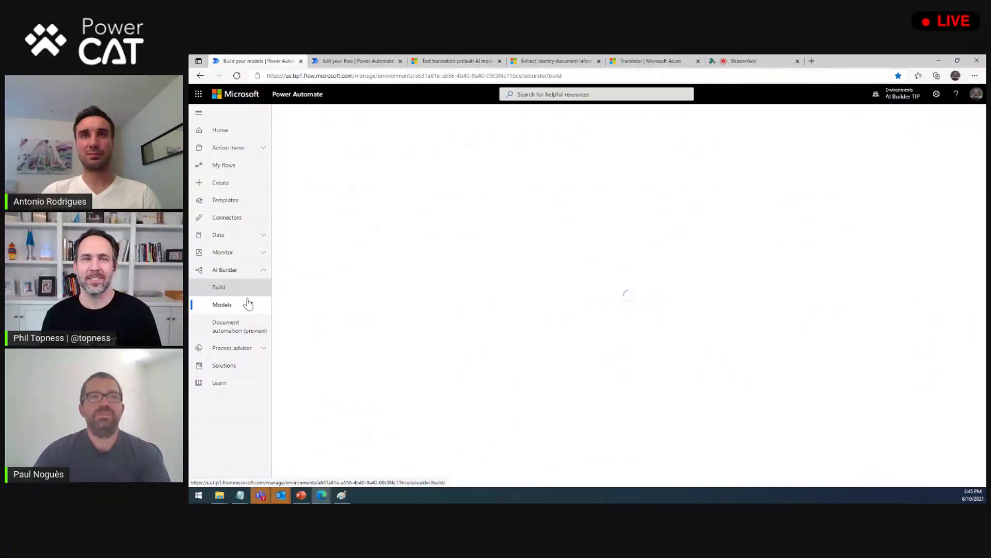
# Go to AI Builder > Build from the left navigation.
pyautogui.click(250, 287)
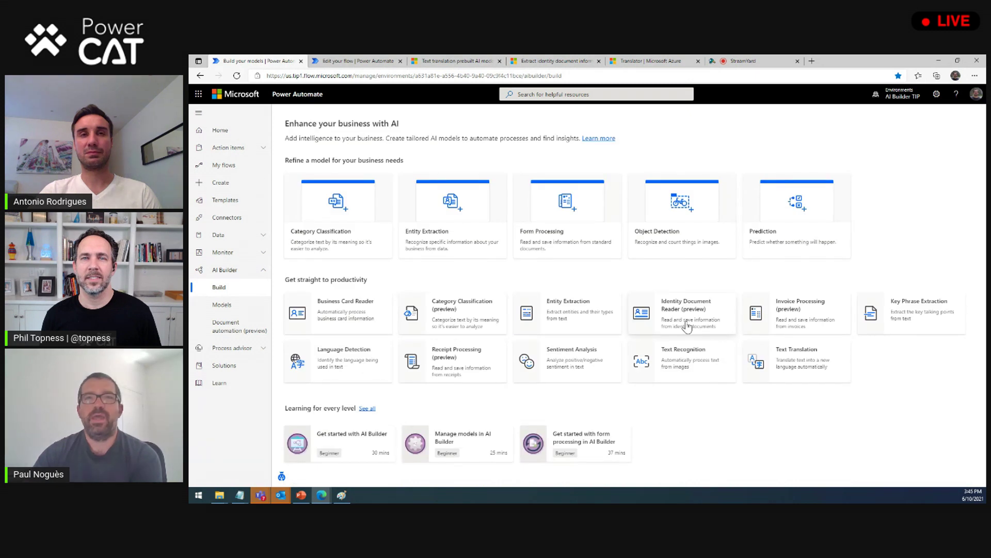
# Open the Identity Document Reader (preview) prebuilt model card.
pyautogui.click(687, 314)
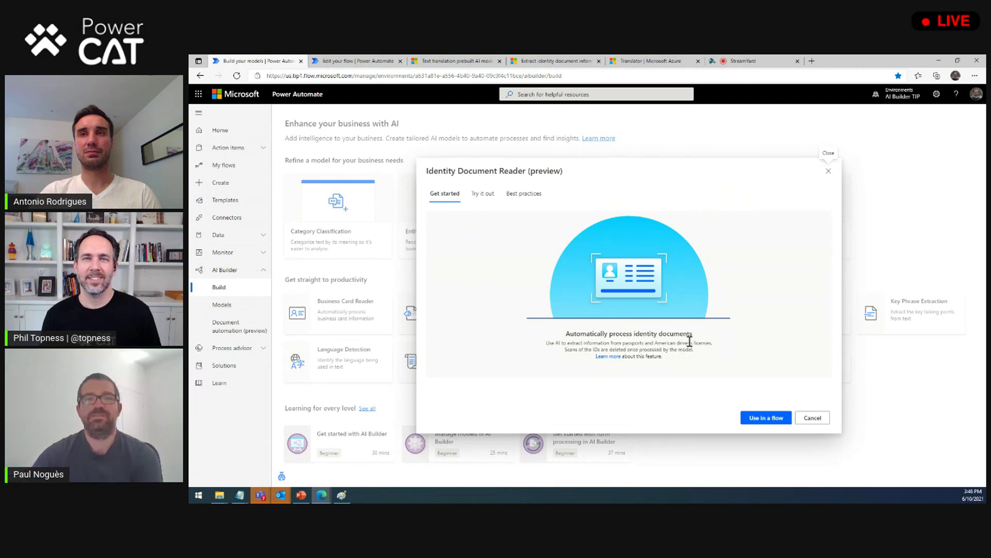
# Try the reader on the sample passport, inspect its MRZ extraction, and view Best practices.
pyautogui.click(482, 198)
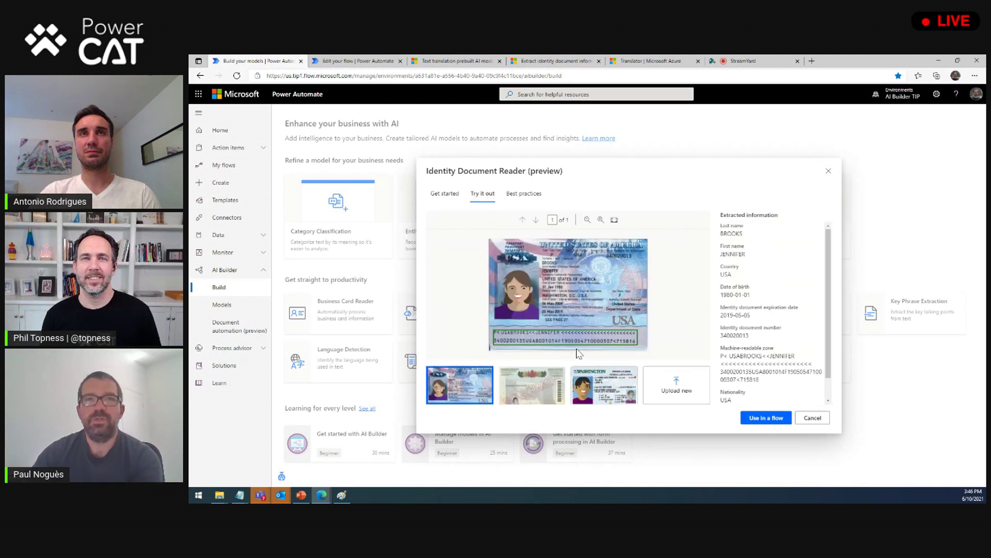
pyautogui.moveTo(575, 344)
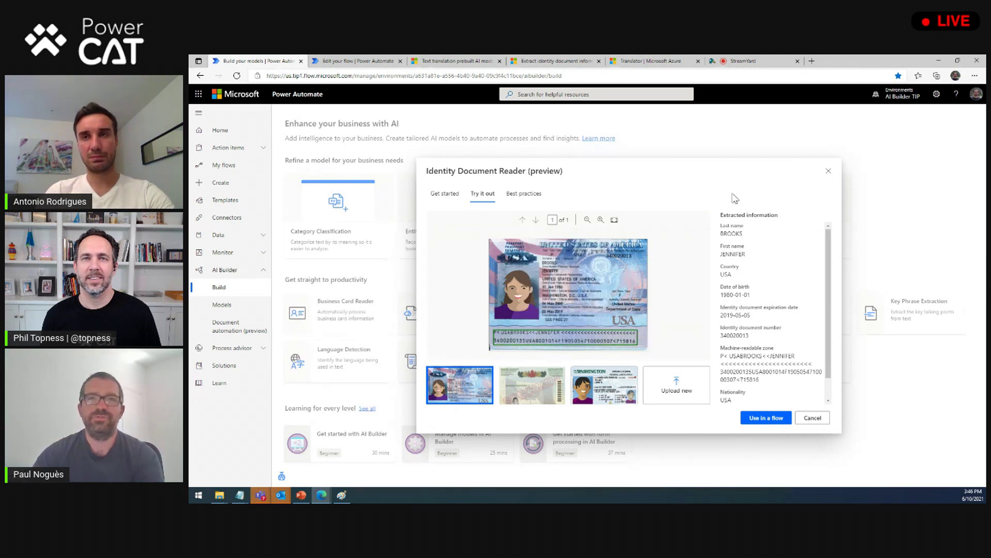
pyautogui.click(497, 346)
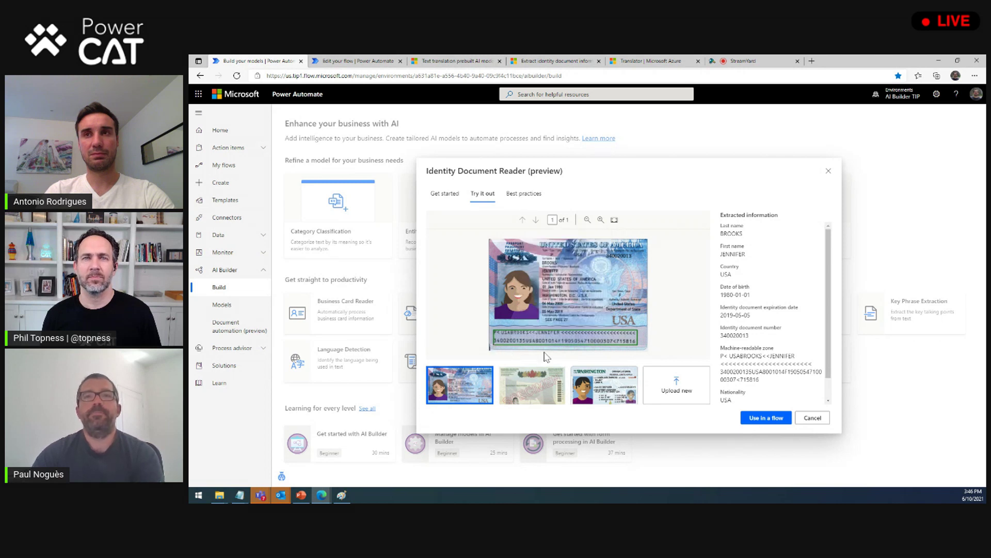
pyautogui.scroll(-2, 808, 318)
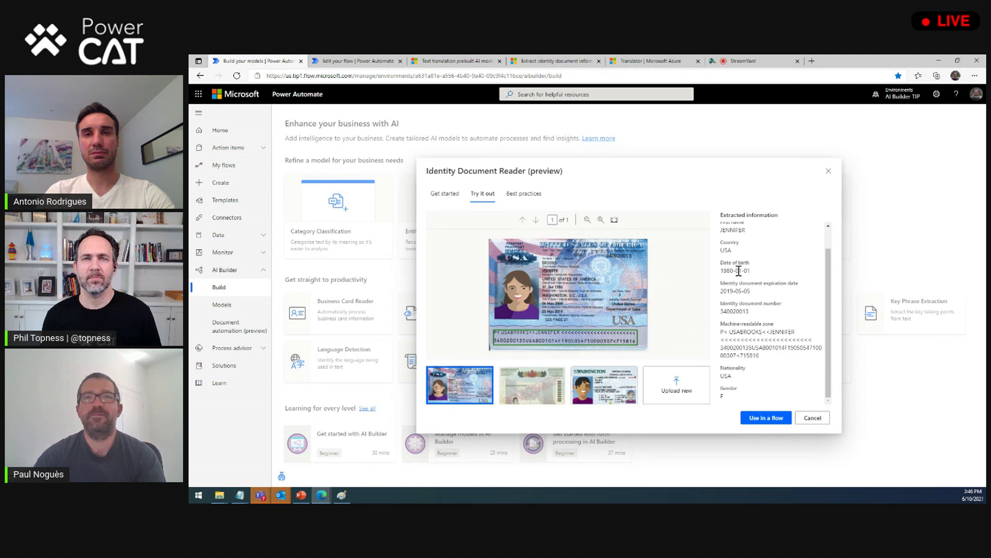
pyautogui.scroll(1, 737, 281)
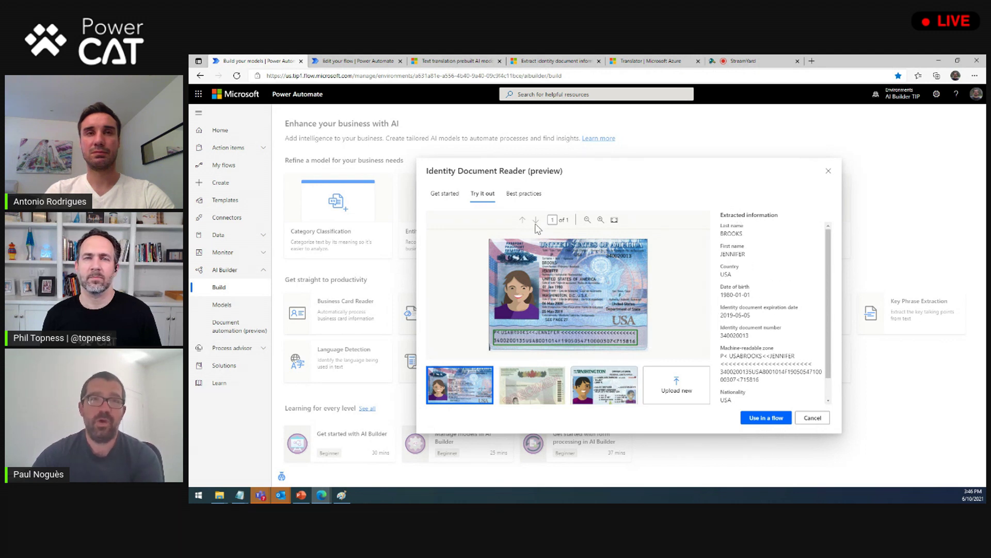
pyautogui.click(524, 193)
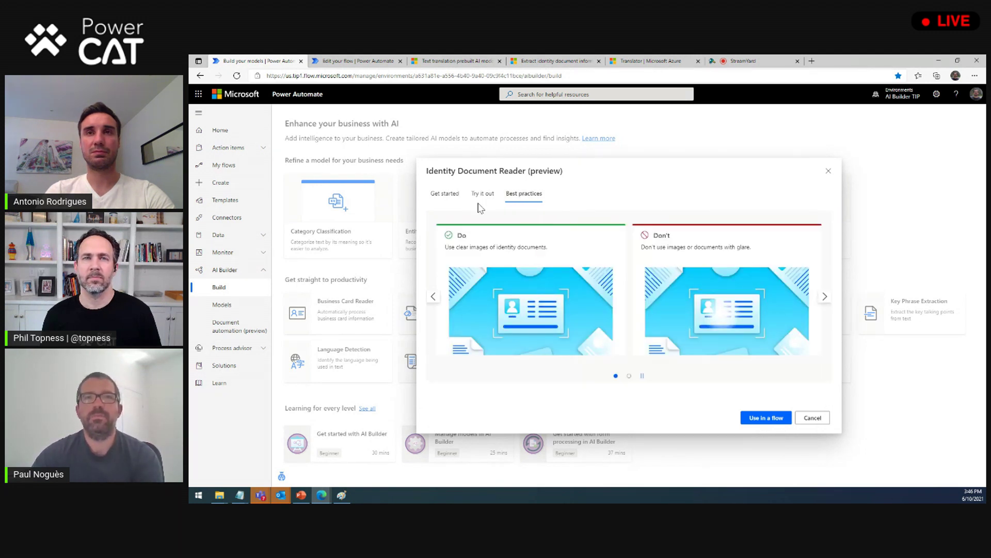
pyautogui.click(483, 194)
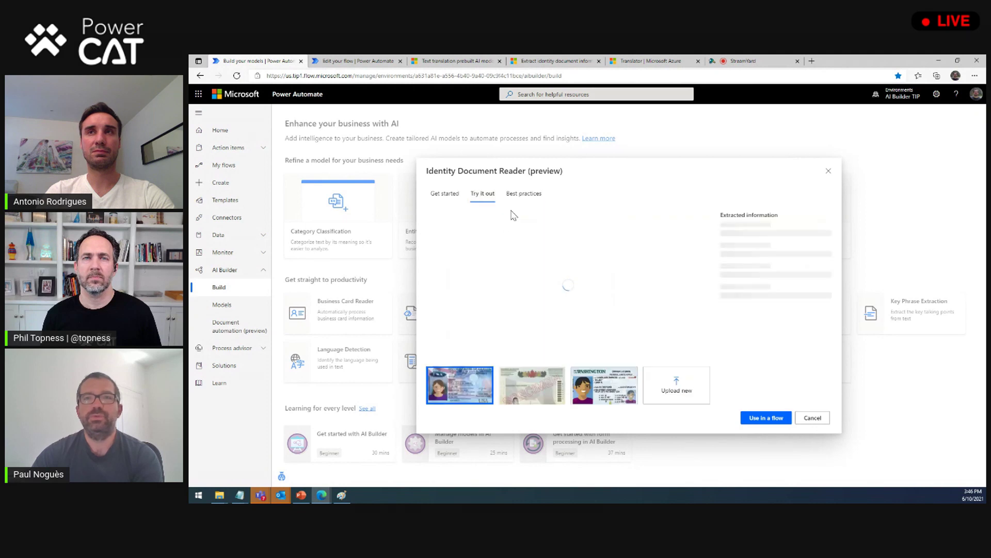
# Upload the passport image from Downloads, review the extracted fields, then close the reader.
pyautogui.click(681, 383)
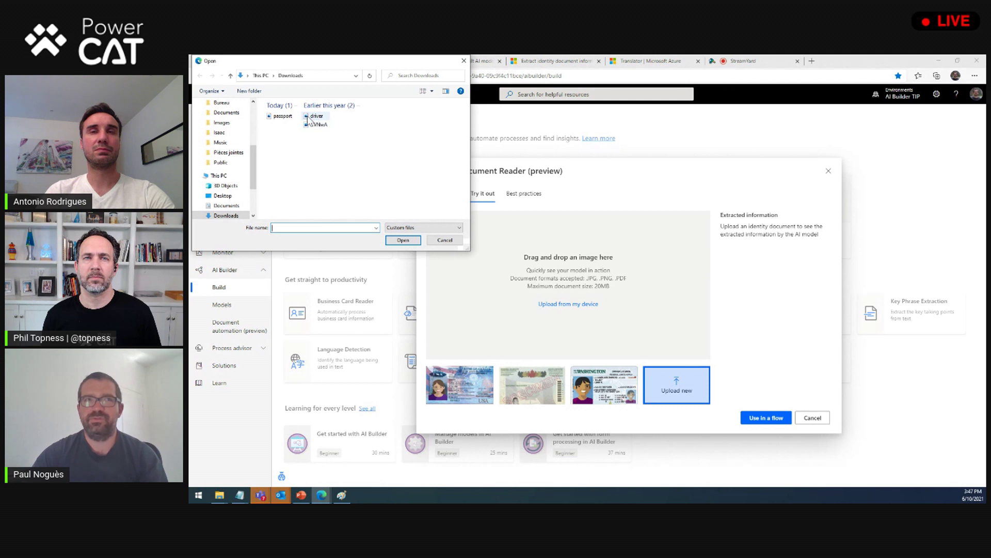
pyautogui.click(282, 117)
pyautogui.doubleClick(282, 117)
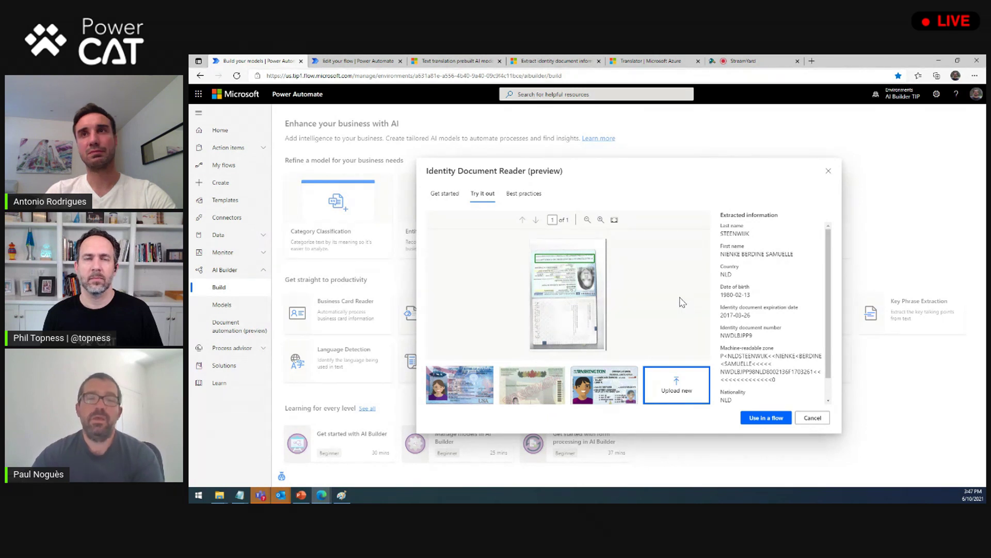
pyautogui.click(828, 171)
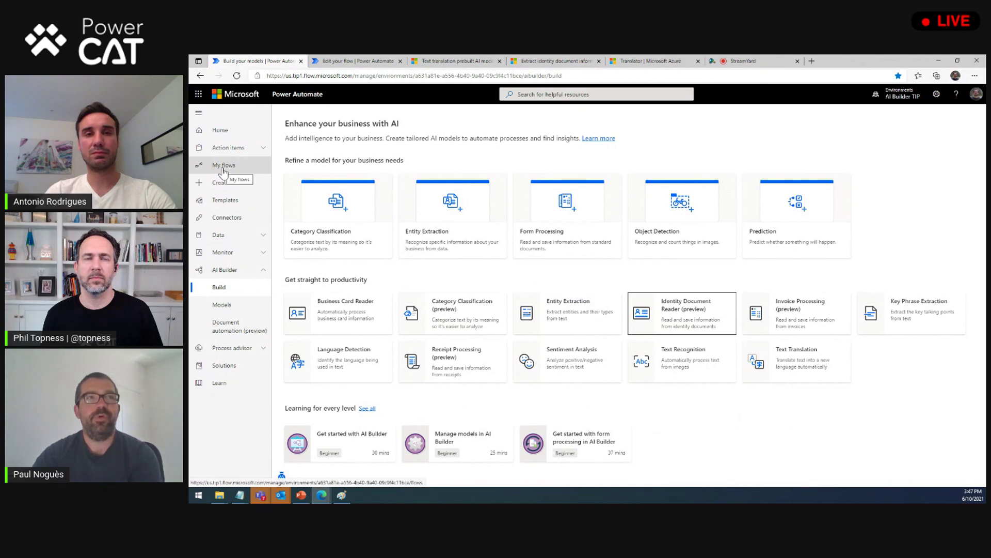
# Open 'Extract information from a picture of a passport' from My flows for editing.
pyautogui.click(227, 168)
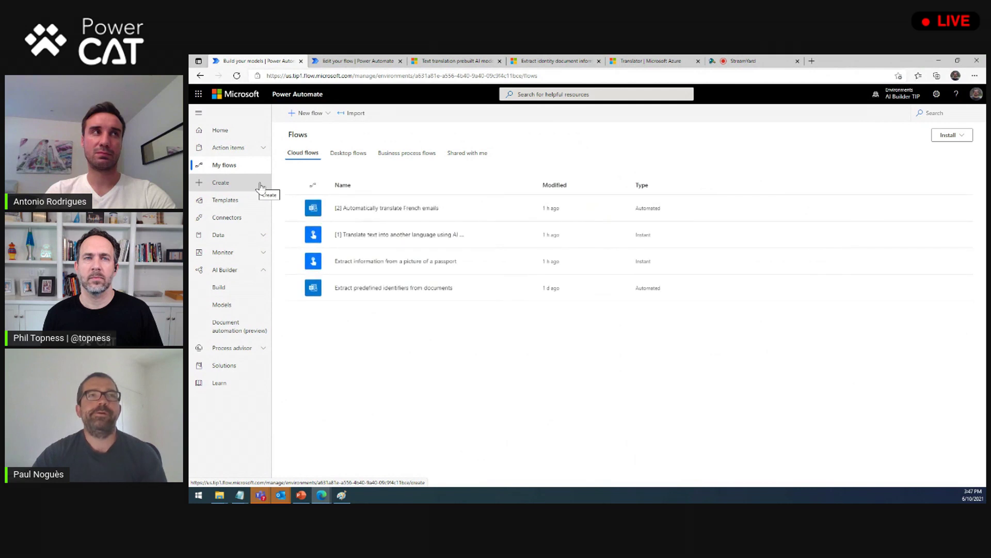
pyautogui.click(363, 263)
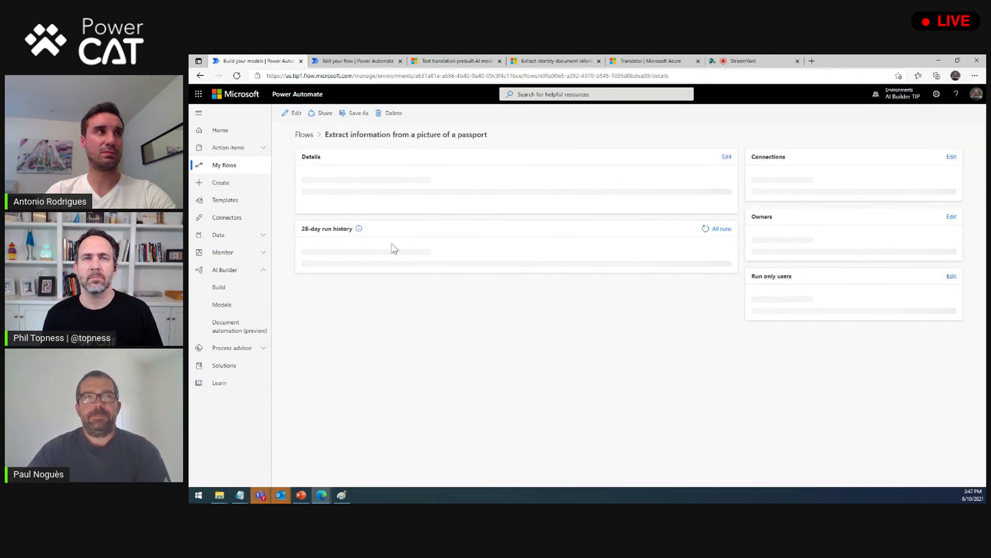
pyautogui.click(292, 116)
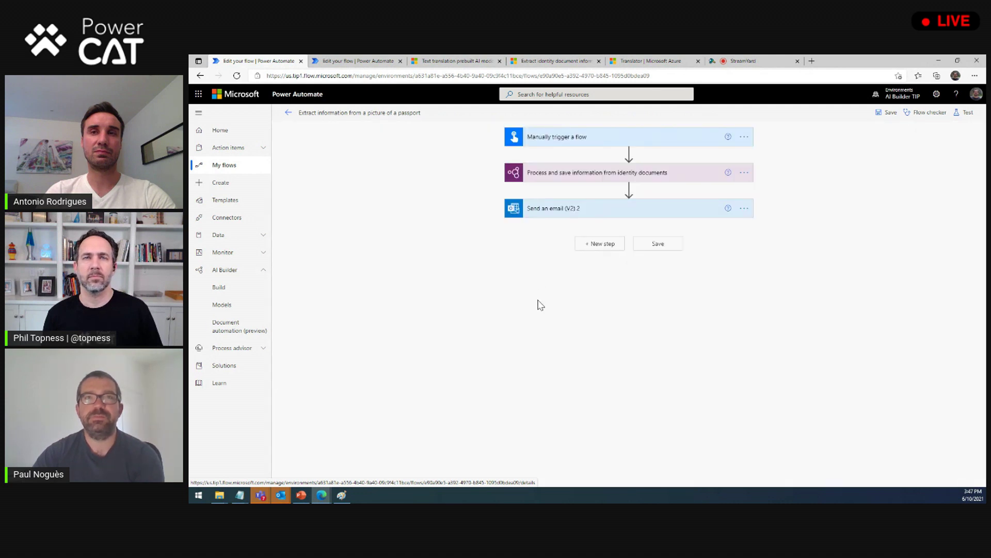
# Save and manually test the flow, importing CVNwA.jpg as the file input and running it.
pyautogui.click(964, 112)
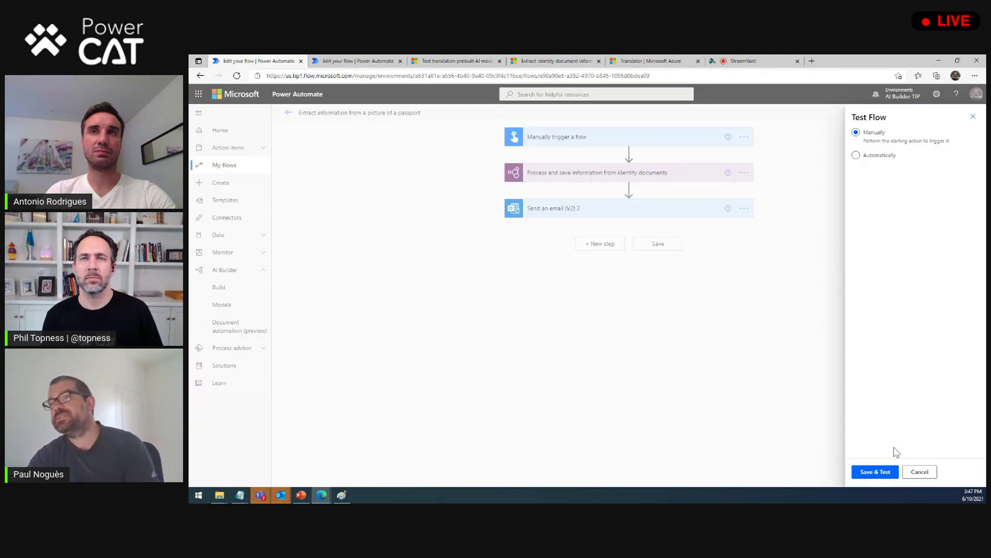
pyautogui.click(876, 474)
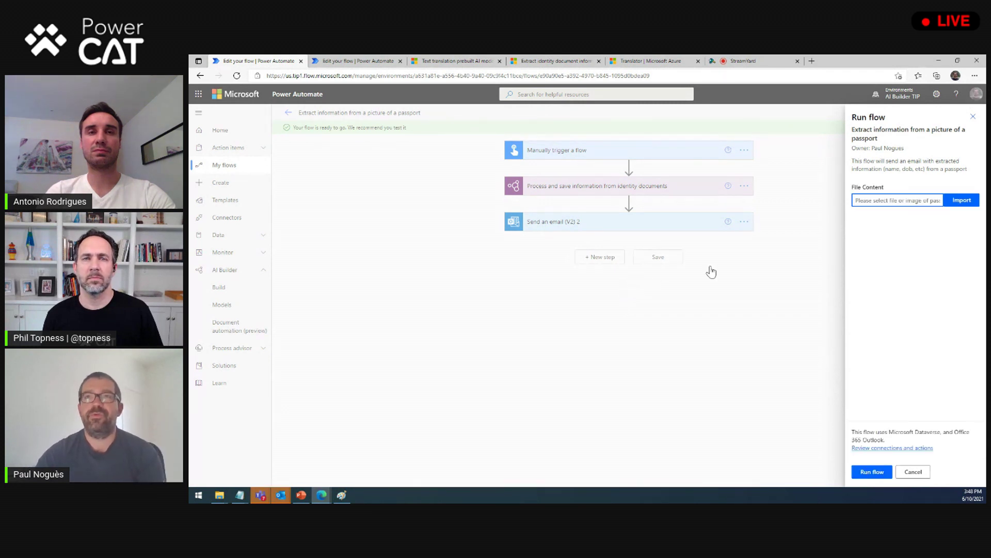
pyautogui.click(961, 202)
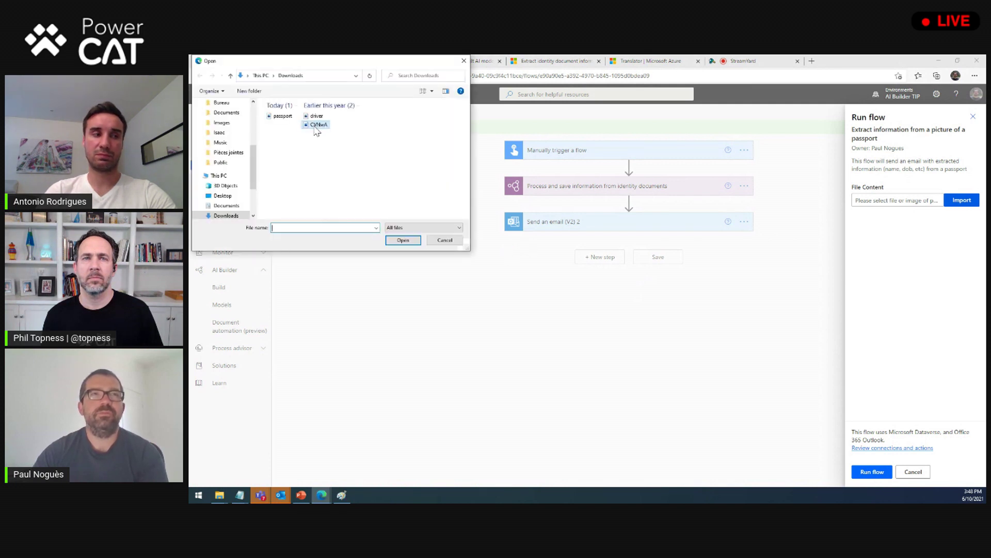
pyautogui.doubleClick(317, 125)
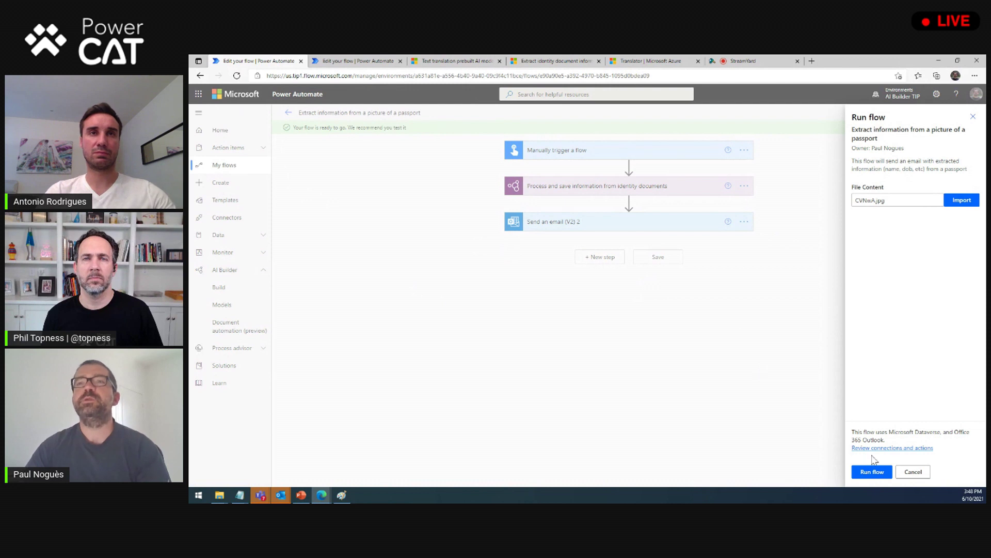
pyautogui.click(868, 472)
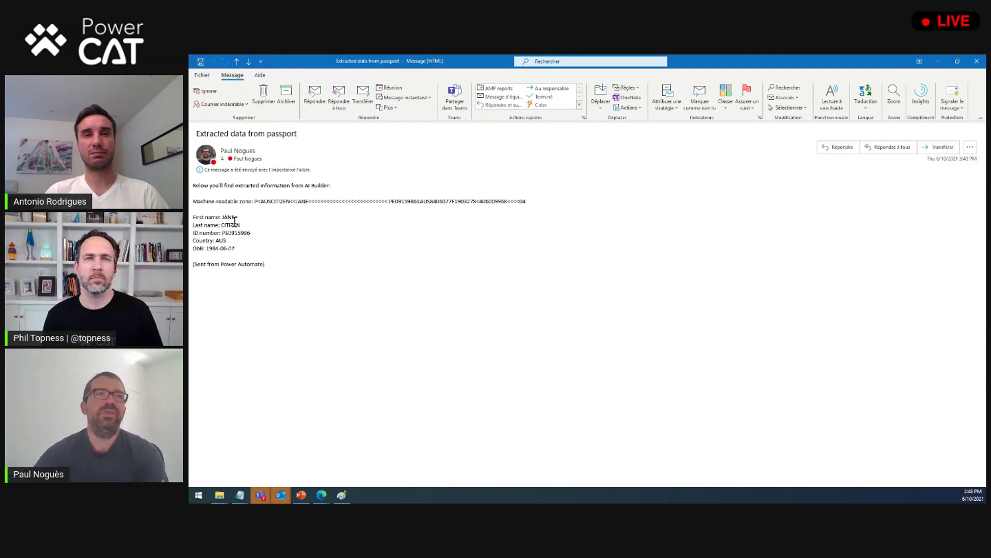
pyautogui.moveTo(240, 225); pyautogui.dragTo(212, 219)
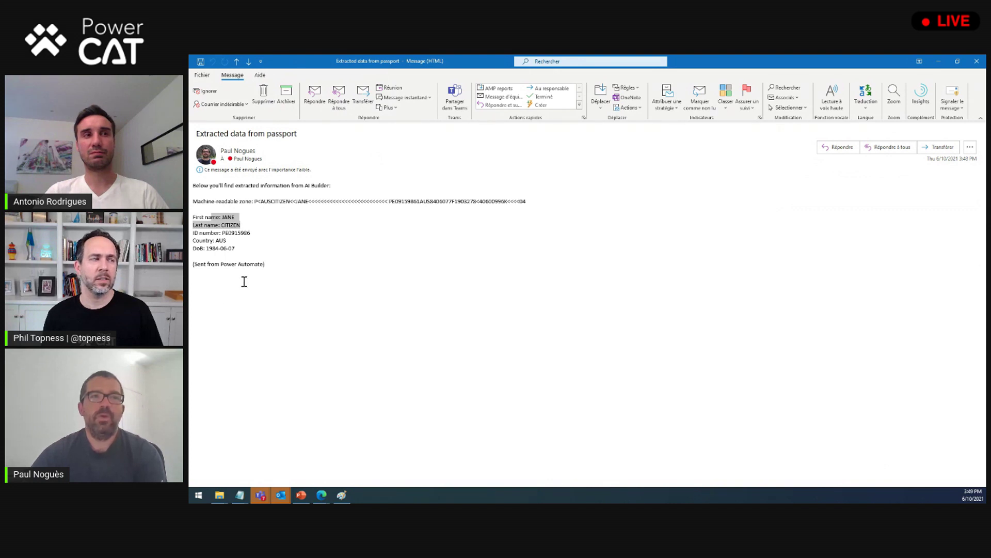
pyautogui.click(235, 261)
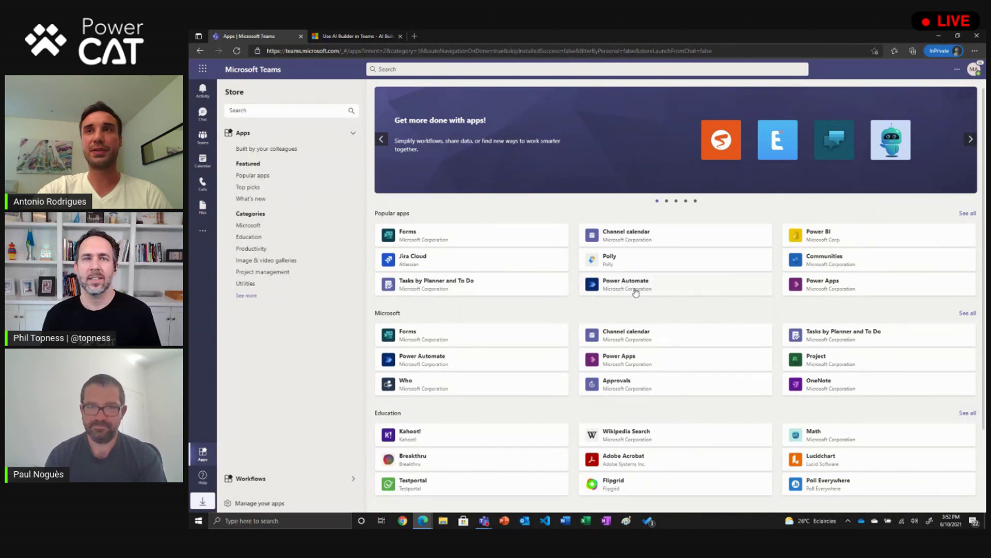
# Add the Power Automate app to Teams from its Store card.
pyautogui.click(635, 289)
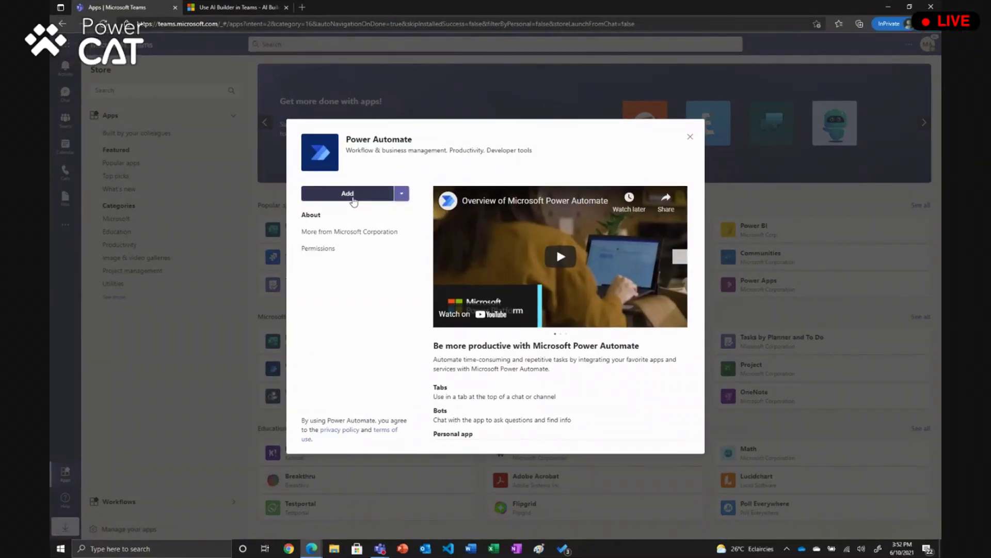
pyautogui.click(460, 207)
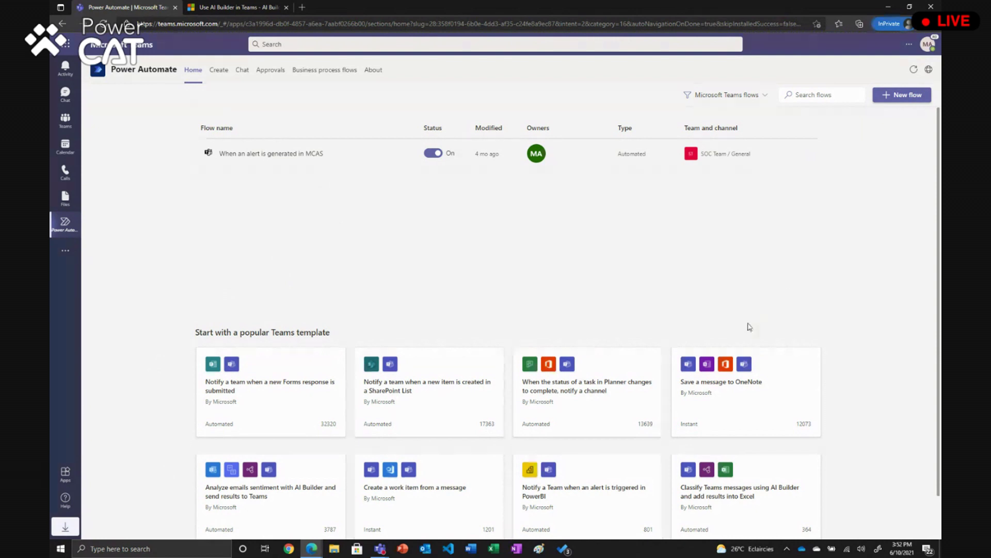
pyautogui.scroll(-1, 200, 395)
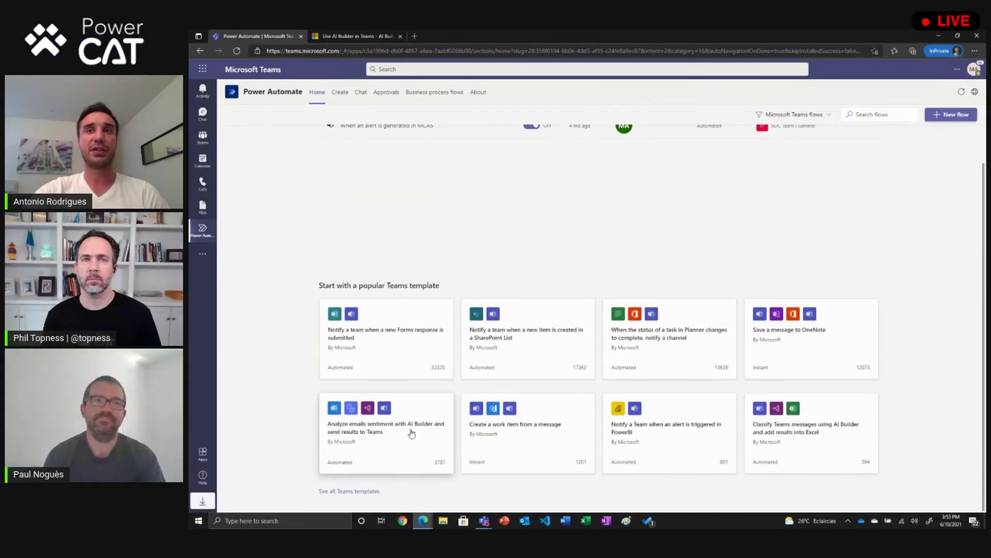
# Search the Create templates for 'ai builder' and pick 'Analyze emails sentiment with AI Builder'.
pyautogui.scroll(1, 228, 375)
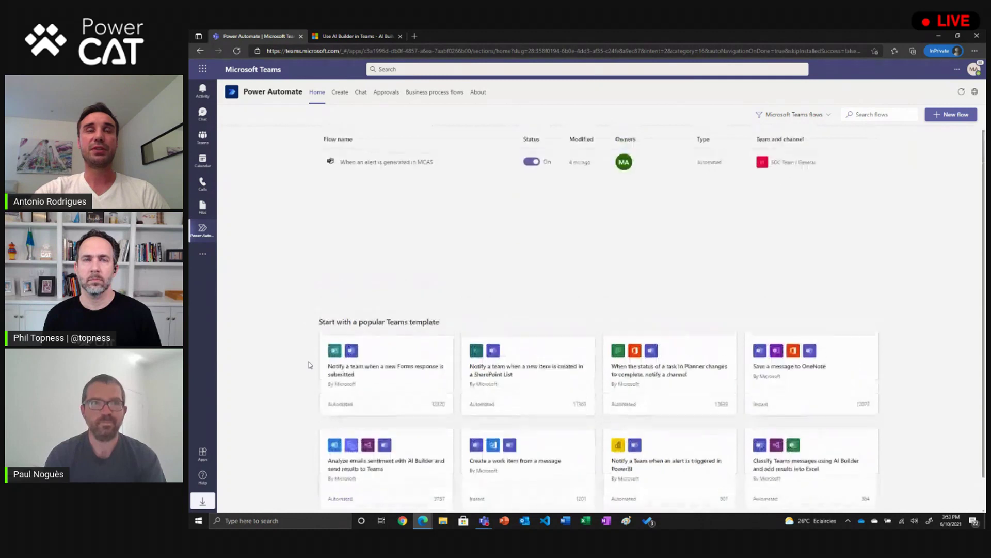
pyautogui.click(340, 99)
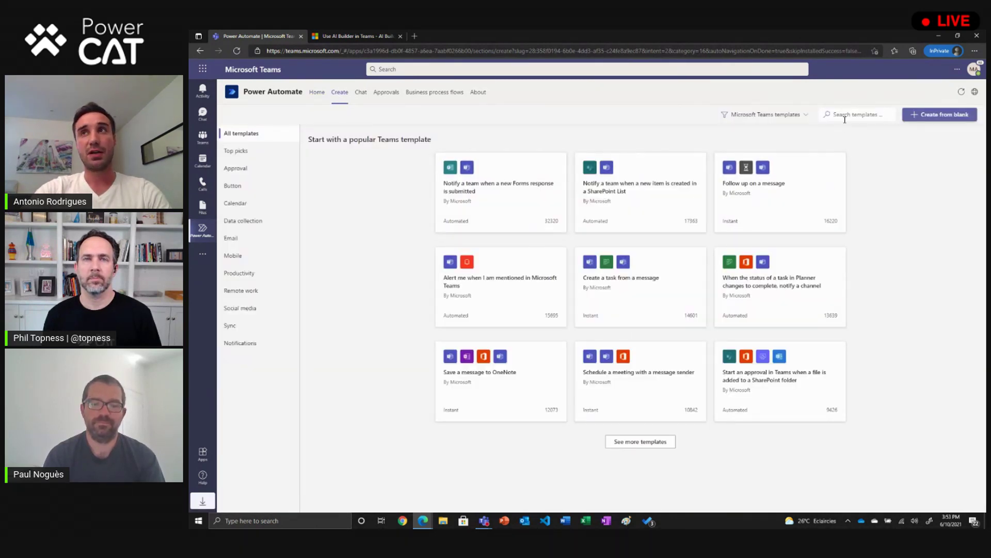
pyautogui.click(844, 119)
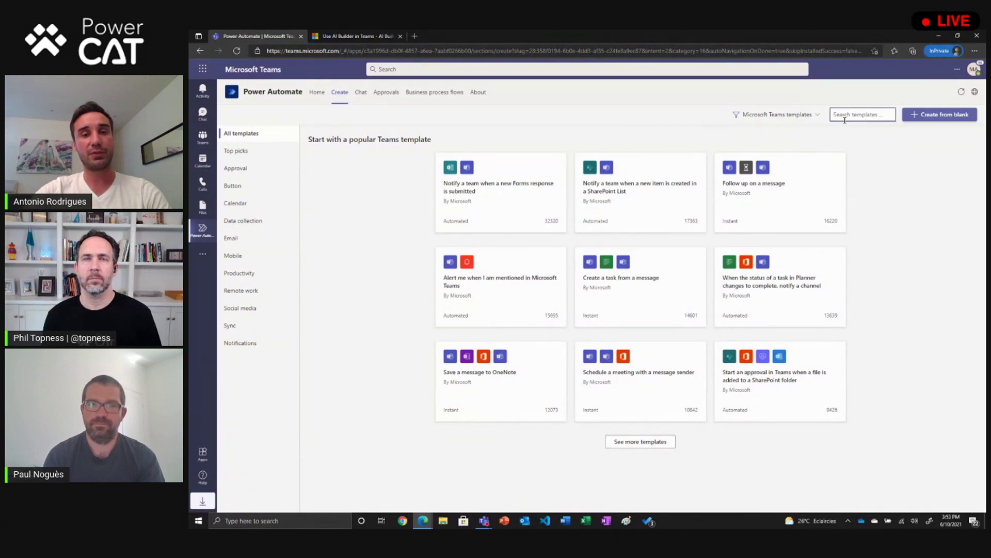
pyautogui.write('ai builder')
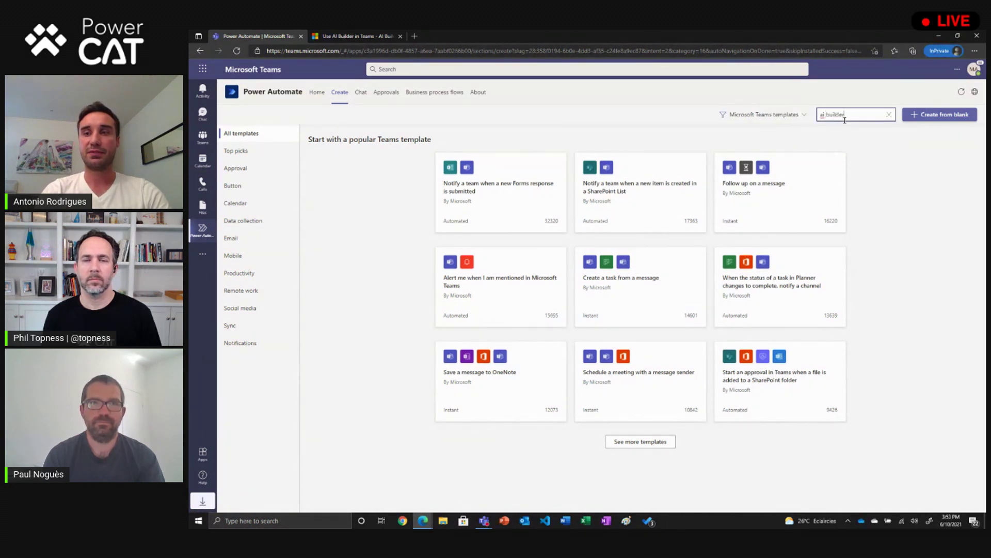
pyautogui.press('Return')
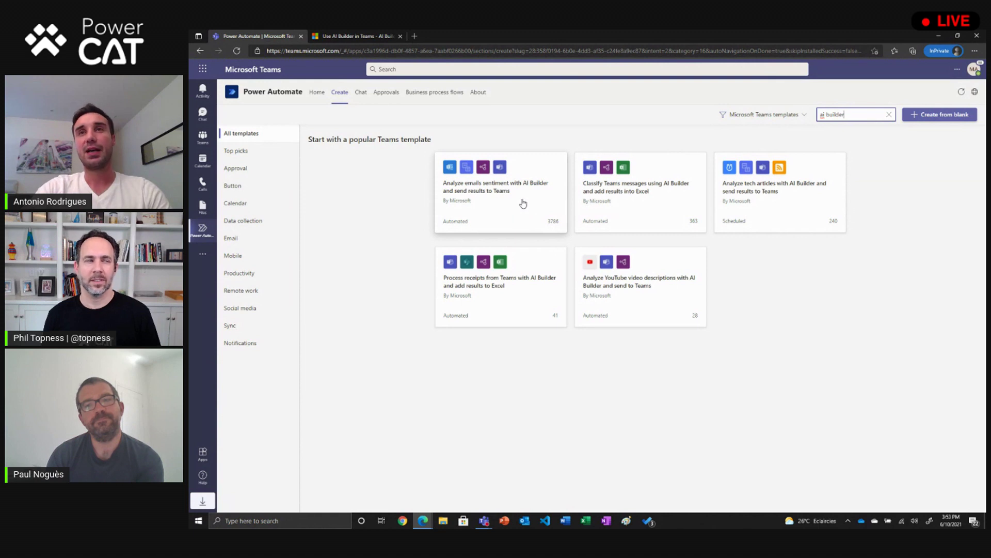
pyautogui.click(523, 204)
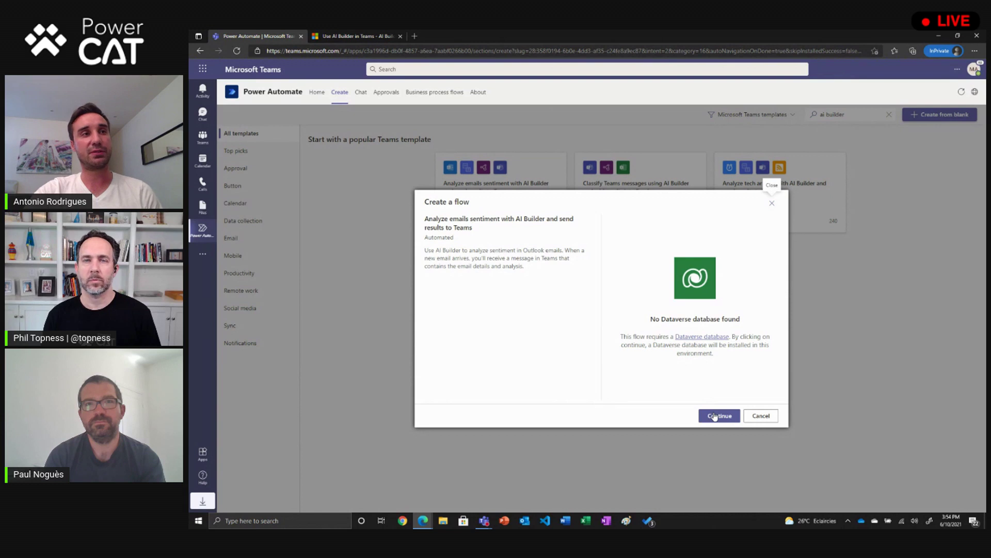
# Agree to install the Dataverse database, then sign in to the Microsoft Dataverse connection.
pyautogui.click(716, 416)
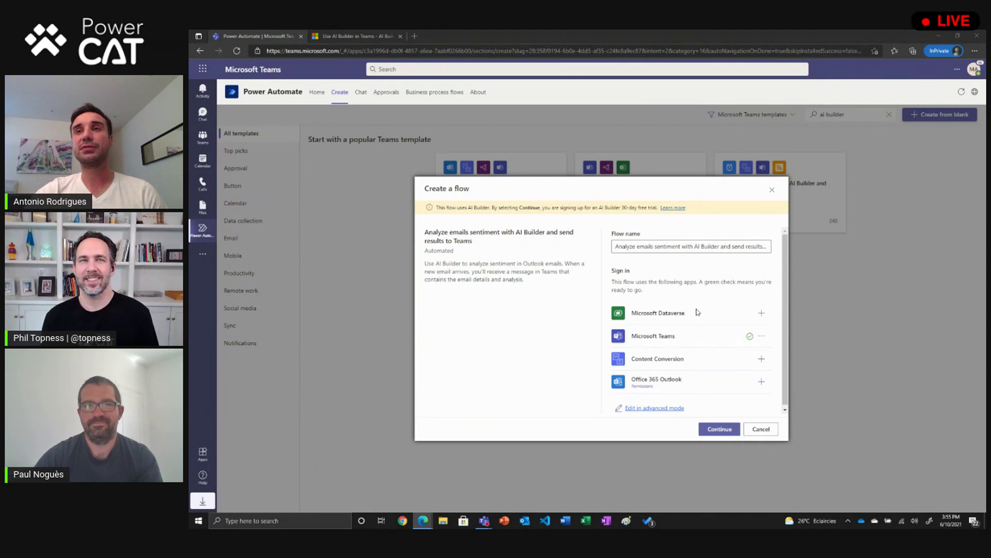
pyautogui.click(762, 313)
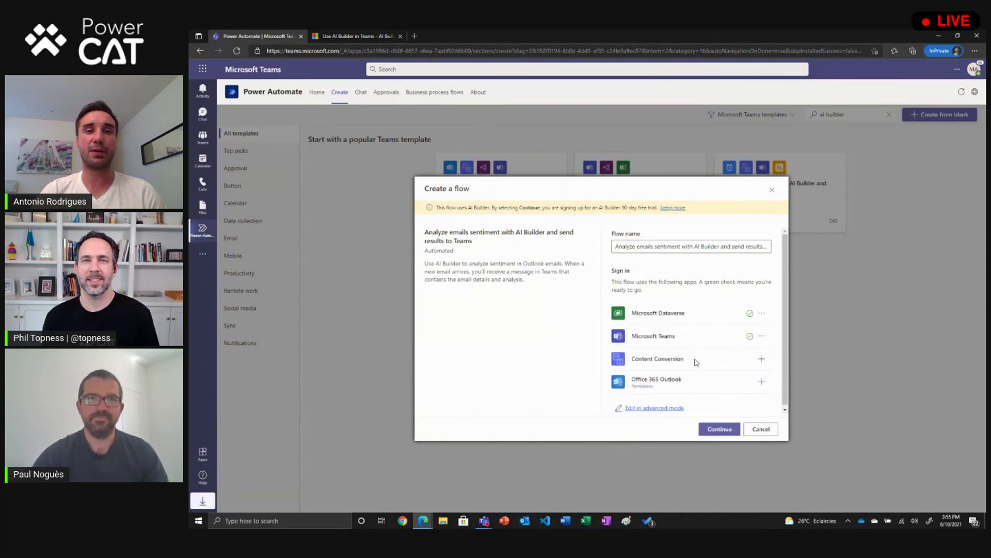
# Sign in to the Content Conversion and Office 365 Outlook connections, then continue to flow setup.
pyautogui.click(761, 359)
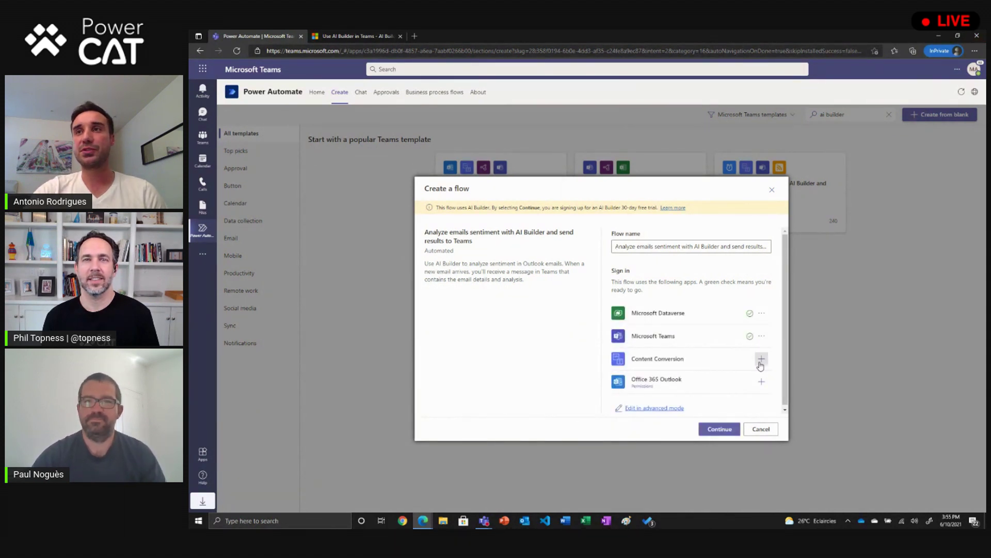
pyautogui.click(762, 382)
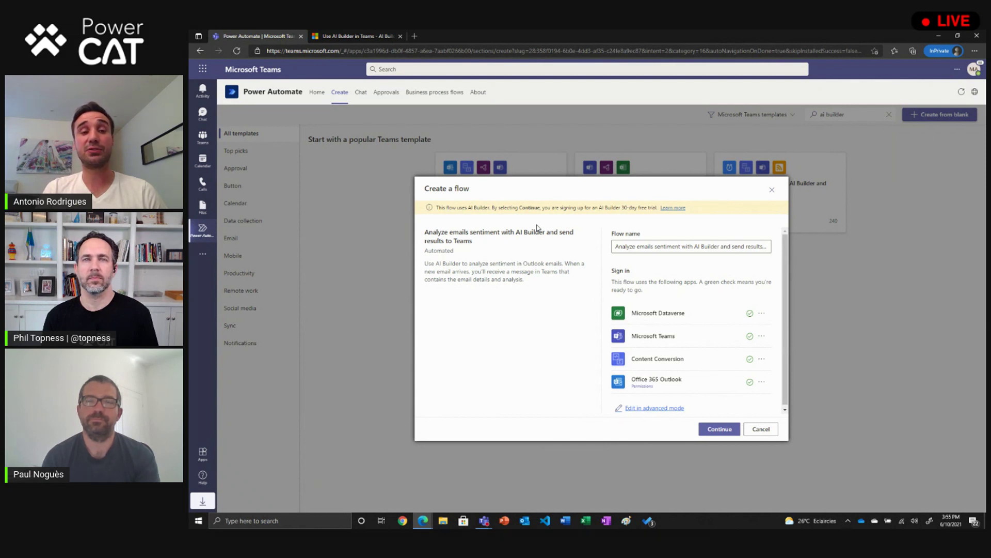
pyautogui.click(719, 428)
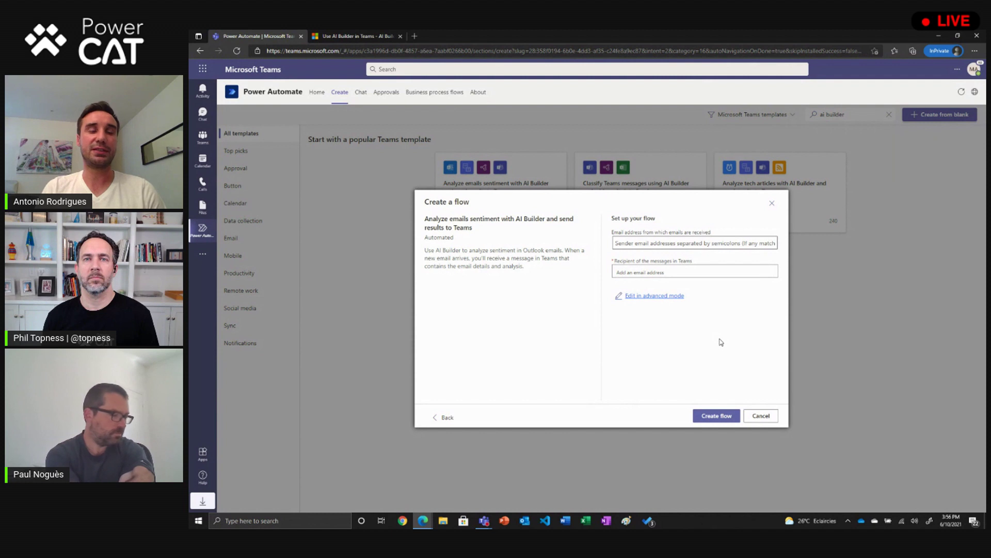
# Choose the suggested people as email sender and Teams recipient, then create the flow.
pyautogui.click(667, 246)
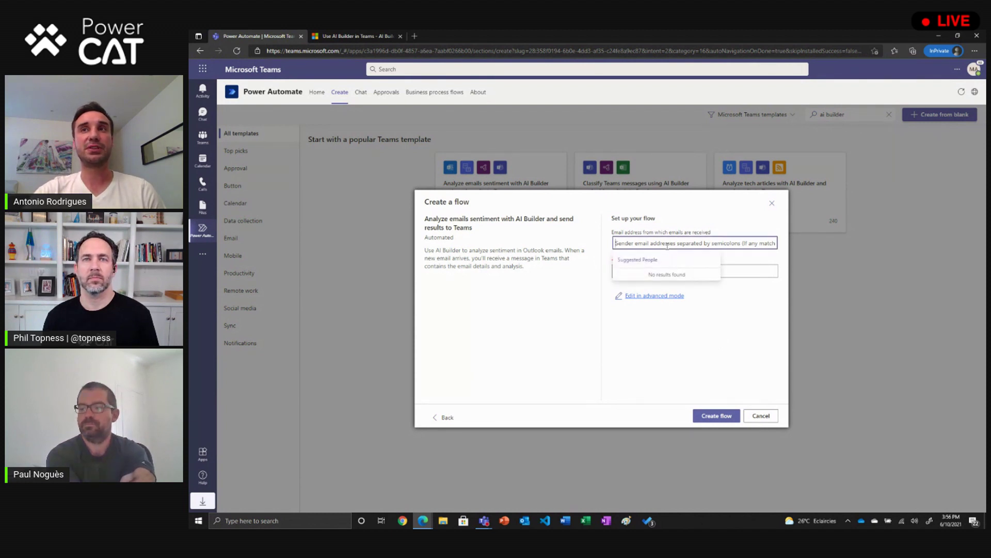
pyautogui.write('ance')
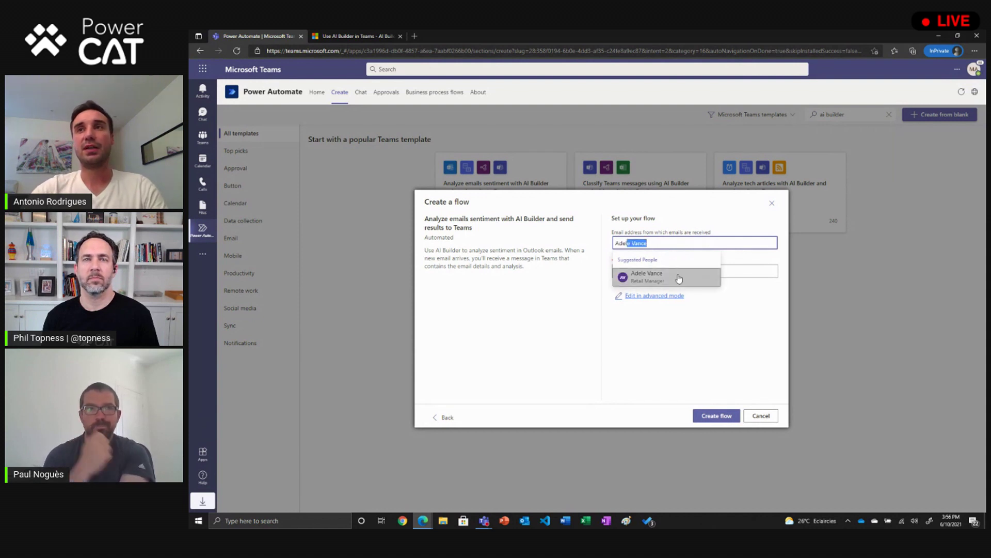
pyautogui.click(672, 276)
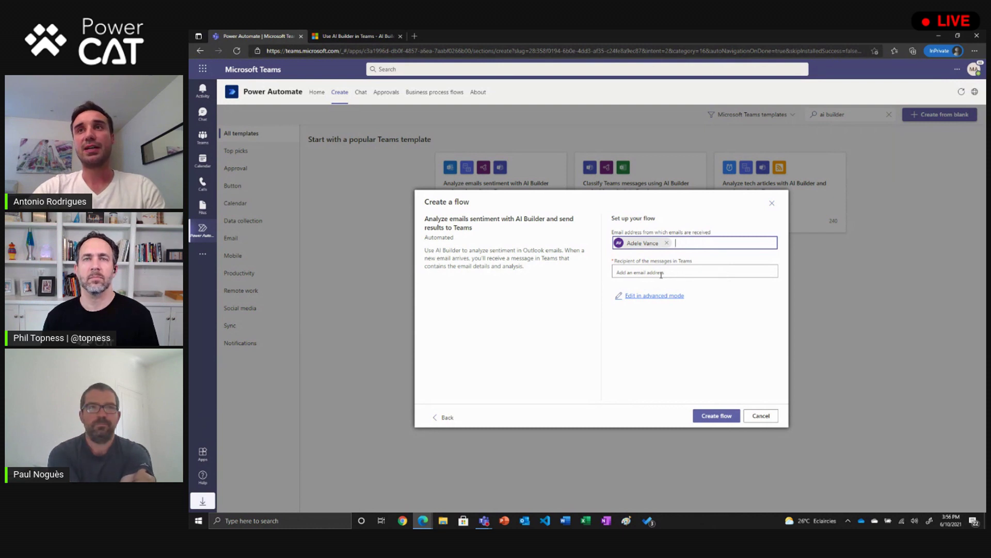
pyautogui.click(661, 272)
pyautogui.write('alex')
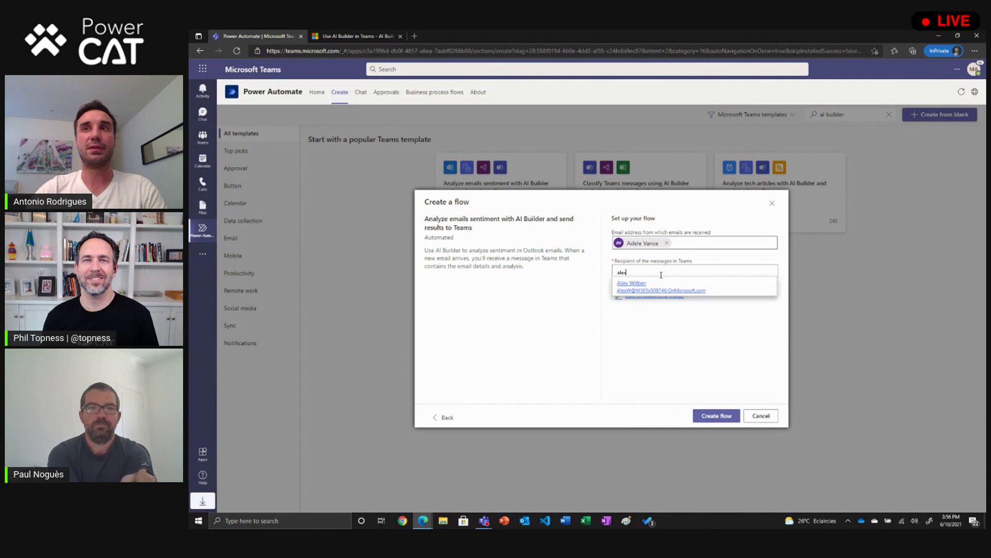
pyautogui.click(653, 288)
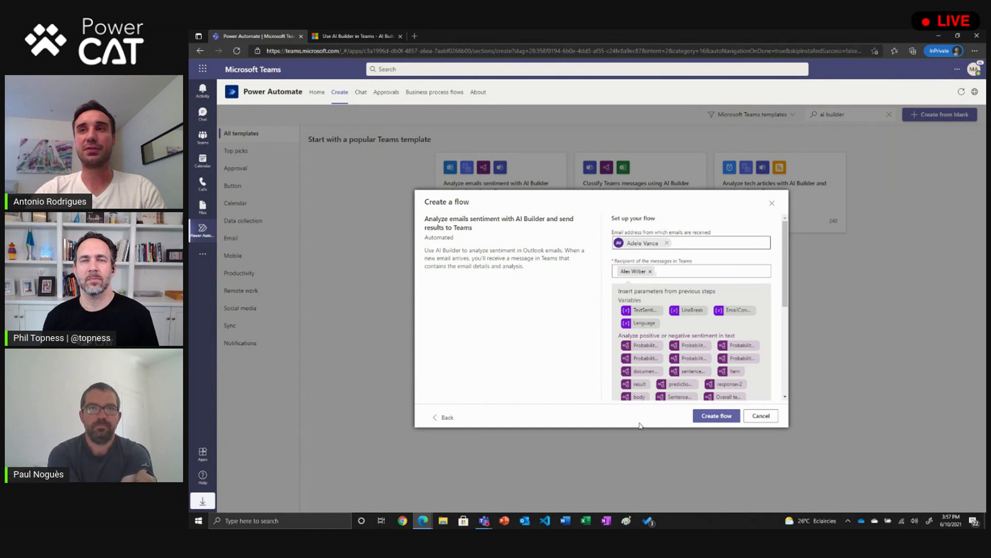
pyautogui.click(712, 416)
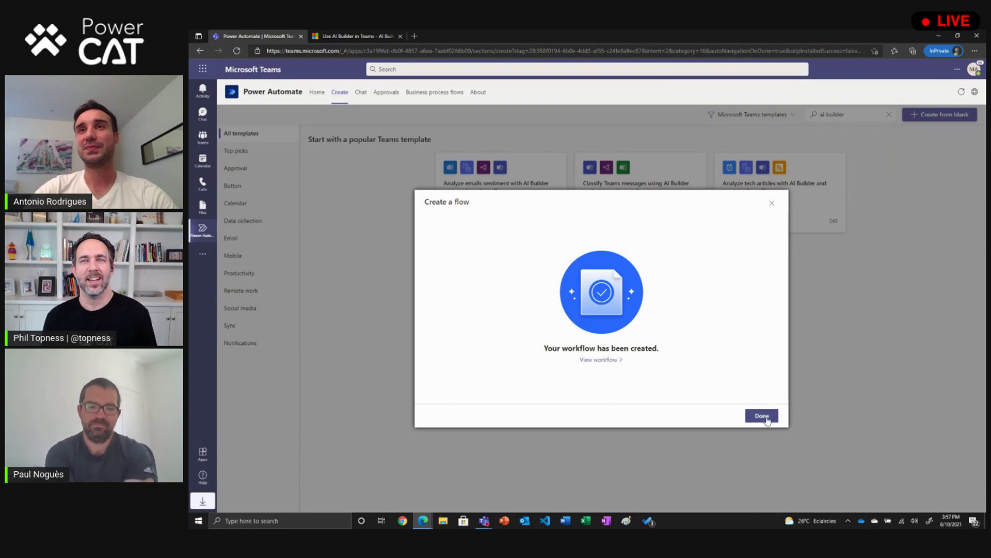
pyautogui.click(762, 417)
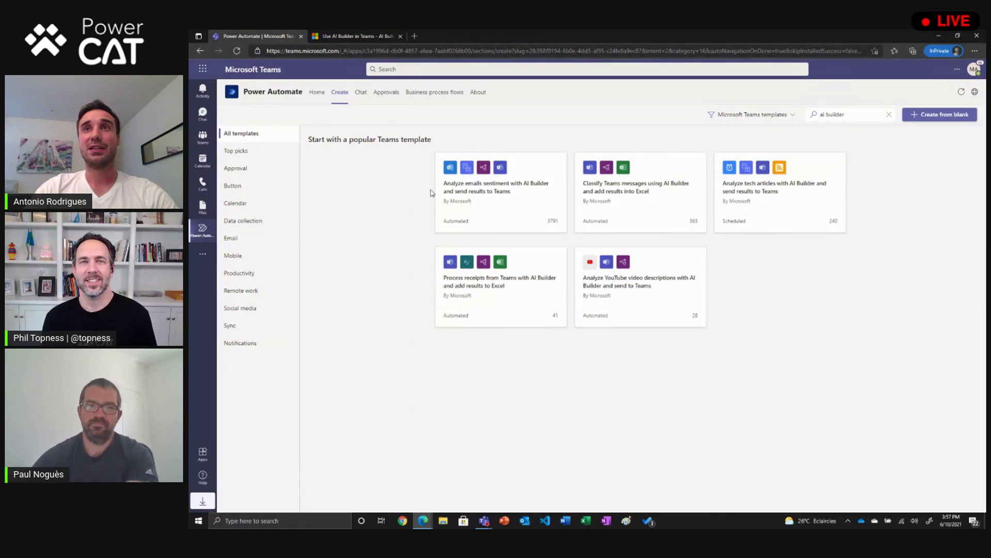
# From the Home flow list, open the new email-sentiment flow's details and then its designer.
pyautogui.click(318, 93)
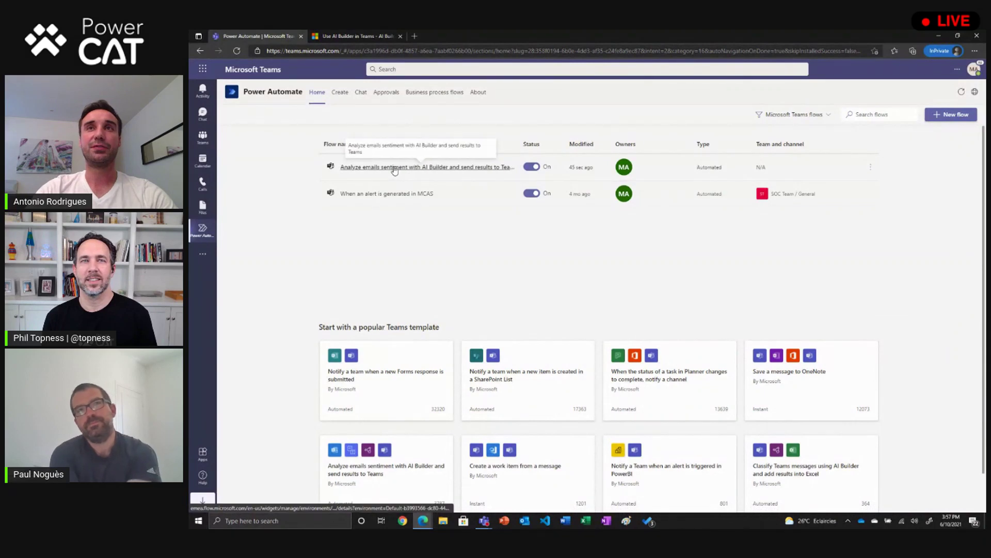
pyautogui.click(395, 167)
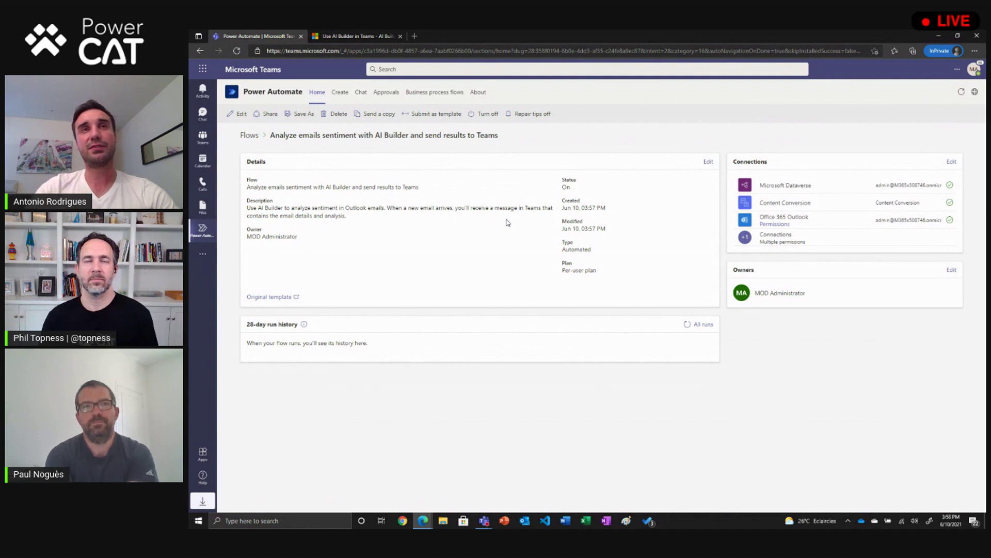
pyautogui.click(239, 115)
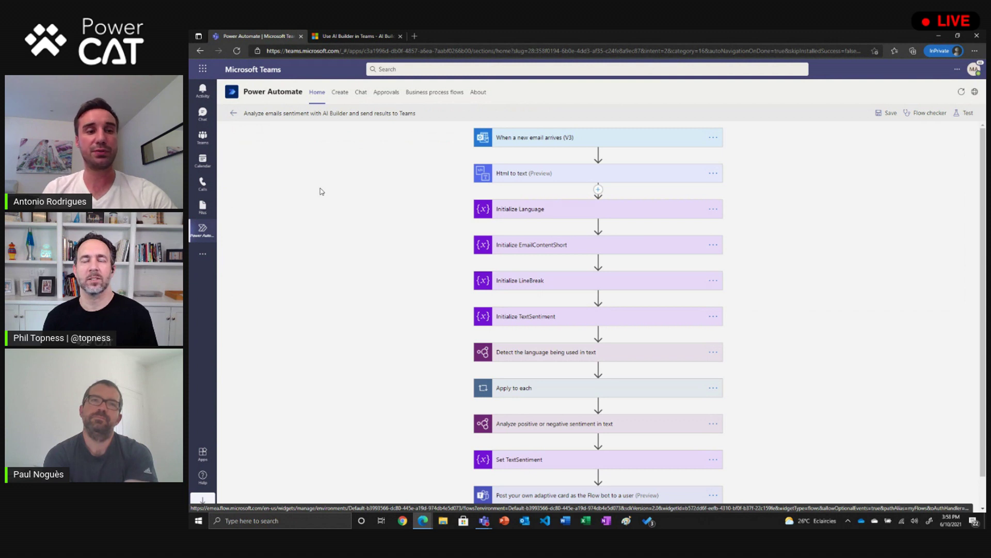
# Expand the sentiment step to check its Language and EmailContentShort inputs, then exit the designer.
pyautogui.click(515, 426)
pyautogui.scroll(-1, 714, 404)
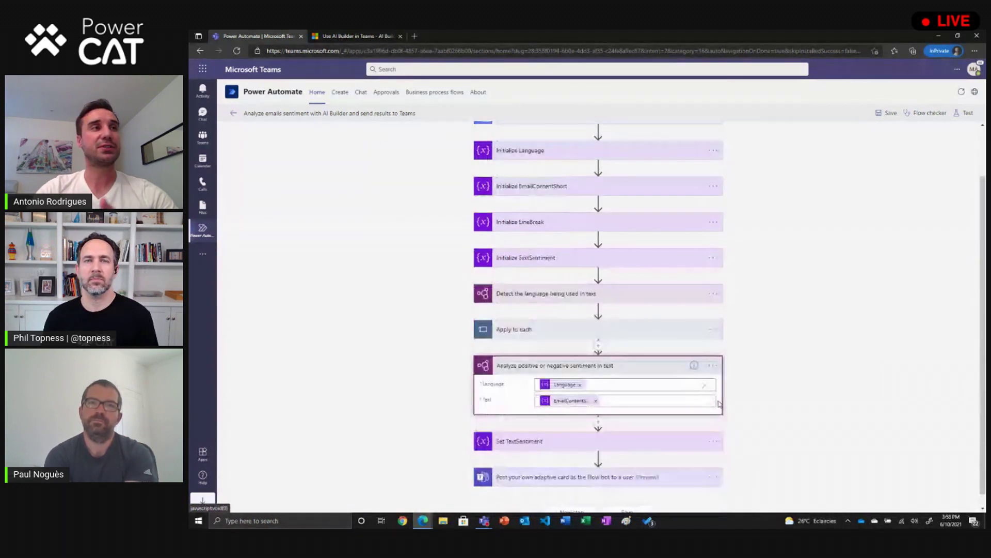
pyautogui.scroll(1, 761, 389)
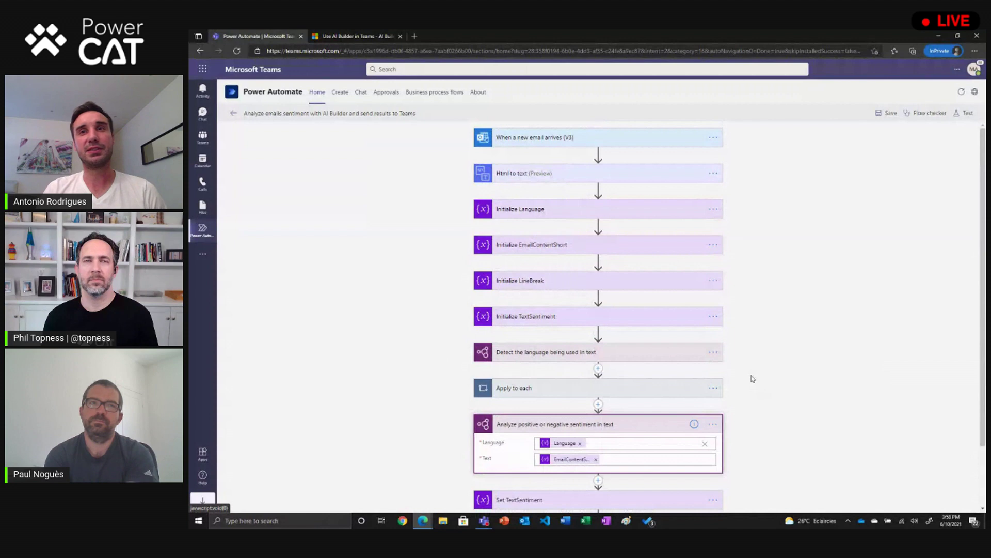
pyautogui.click(234, 113)
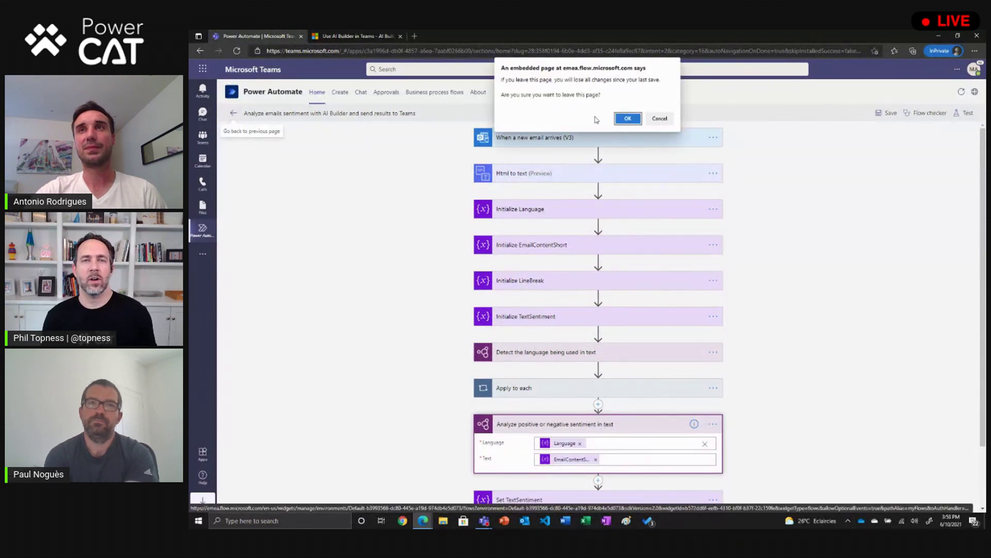